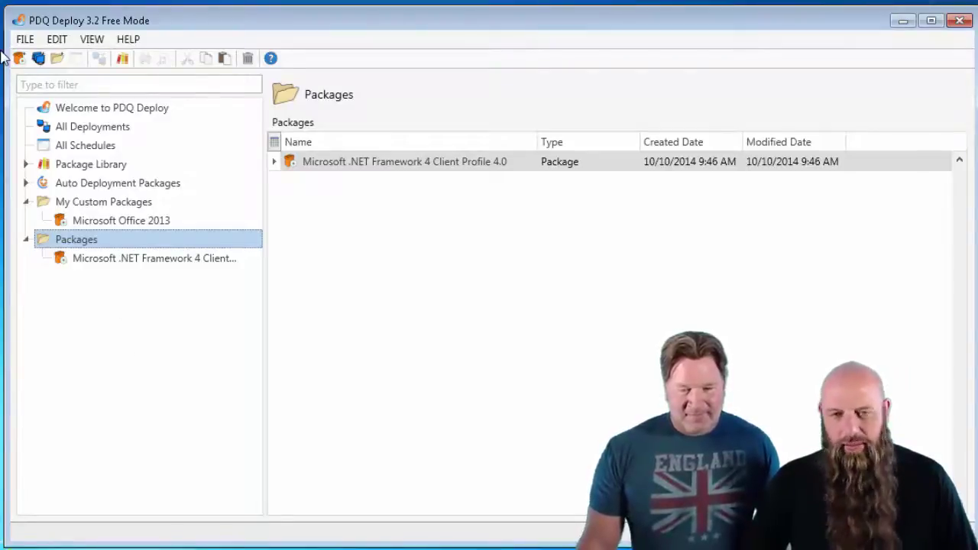
# Create a new package named "My Deployment"
pyautogui.click(42, 67)
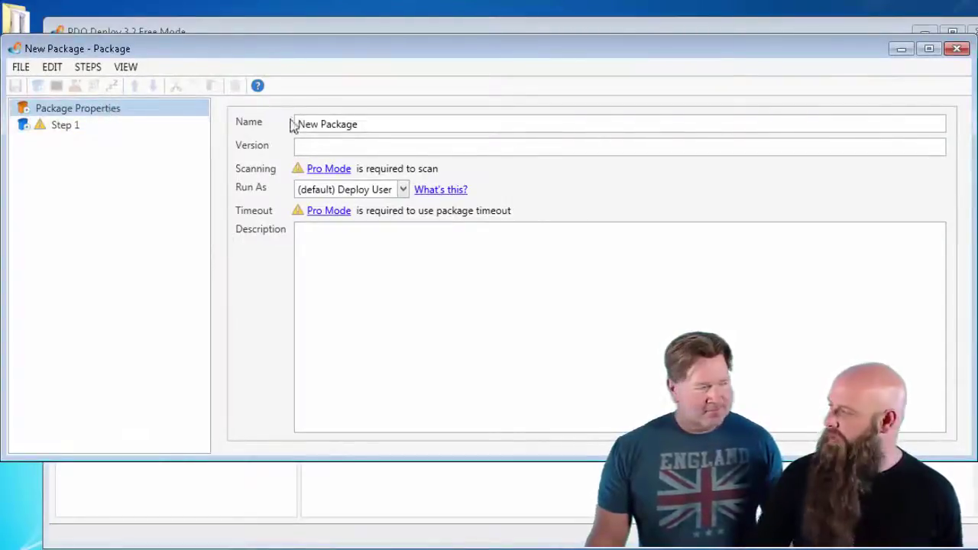
pyautogui.moveTo(362, 123); pyautogui.dragTo(274, 136)
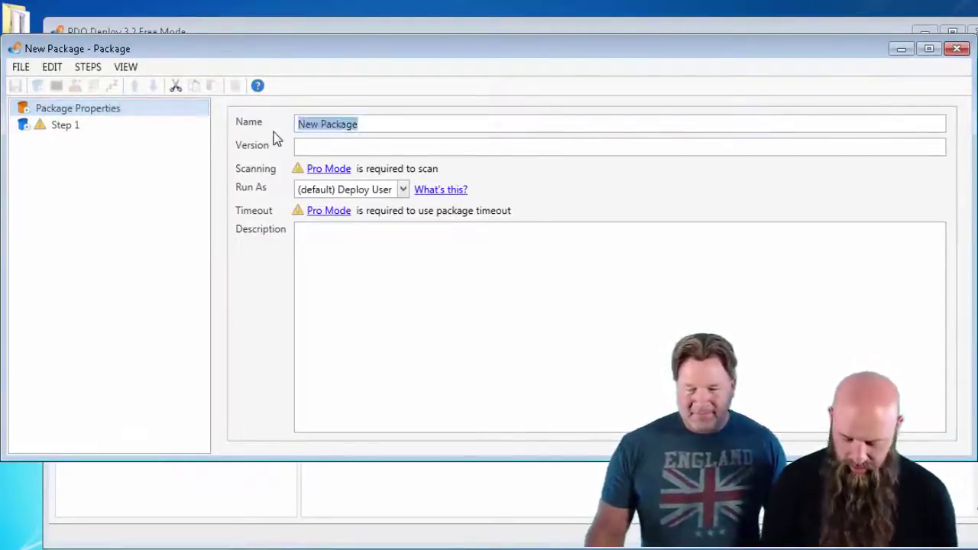
pyautogui.write('M')
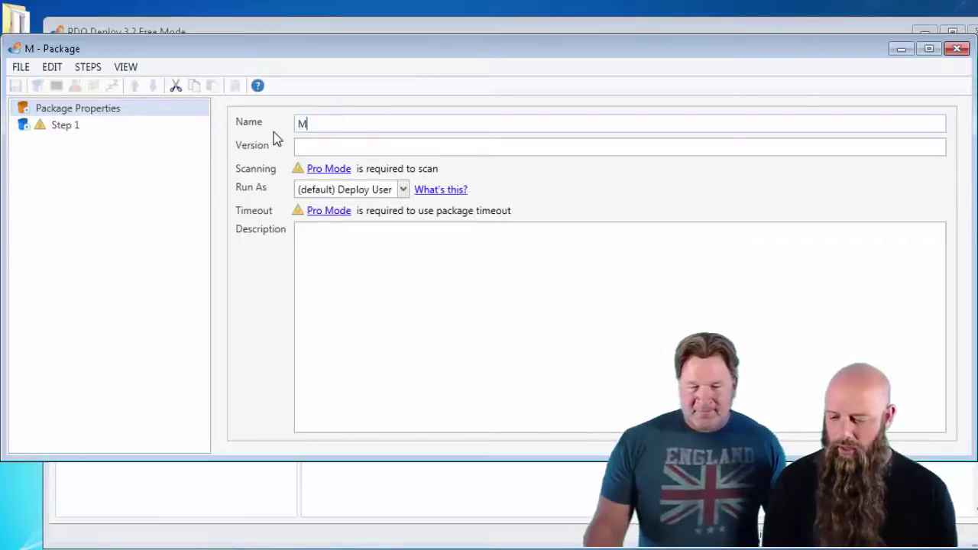
pyautogui.write('y Deployment')
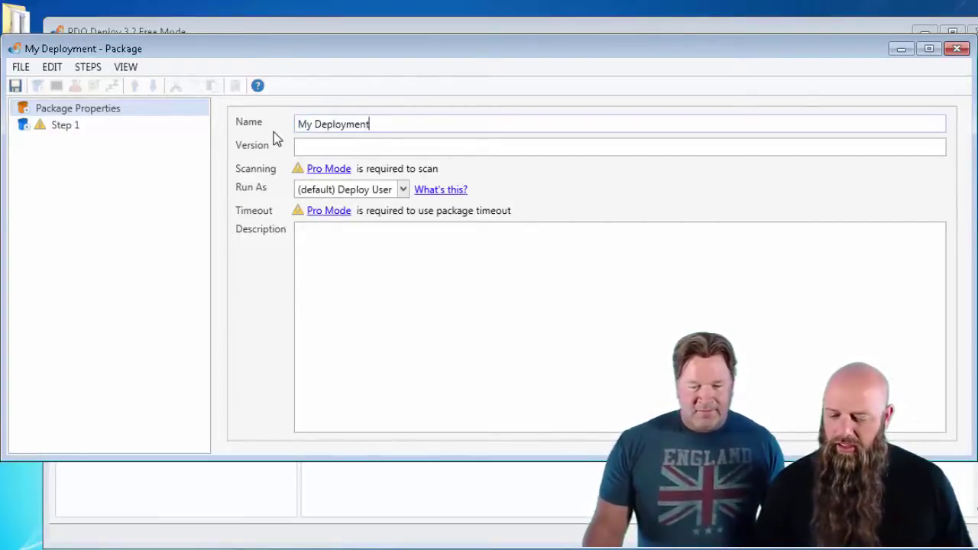
# Open Step 1 of the package and set its install file to AdobeAIRInstaller-15.0.0.249.exe from the Types folder
pyautogui.click(73, 129)
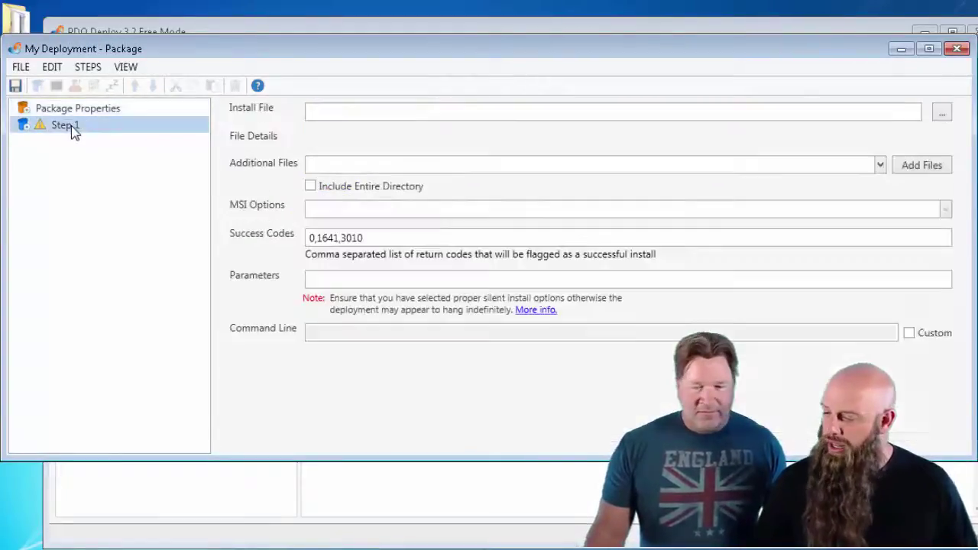
pyautogui.click(943, 115)
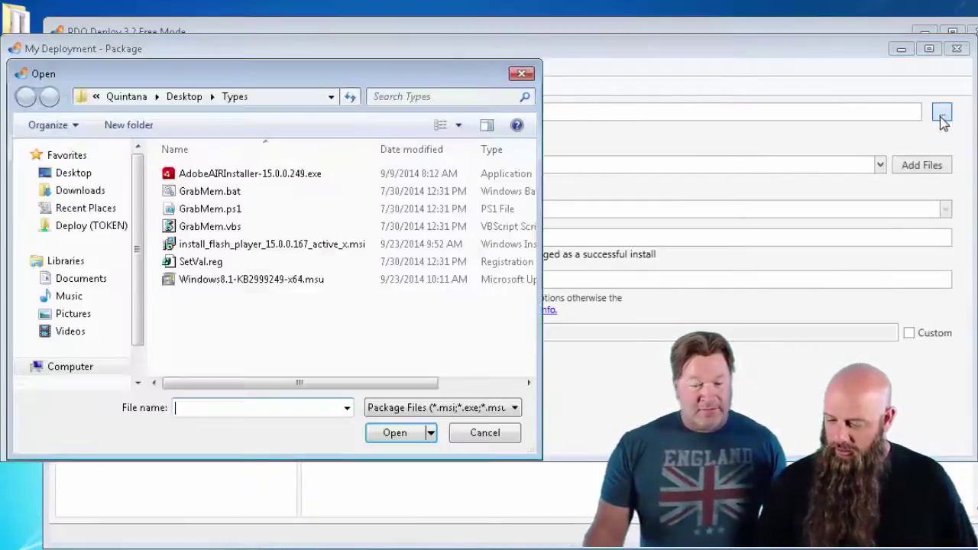
pyautogui.click(323, 178)
pyautogui.click(396, 433)
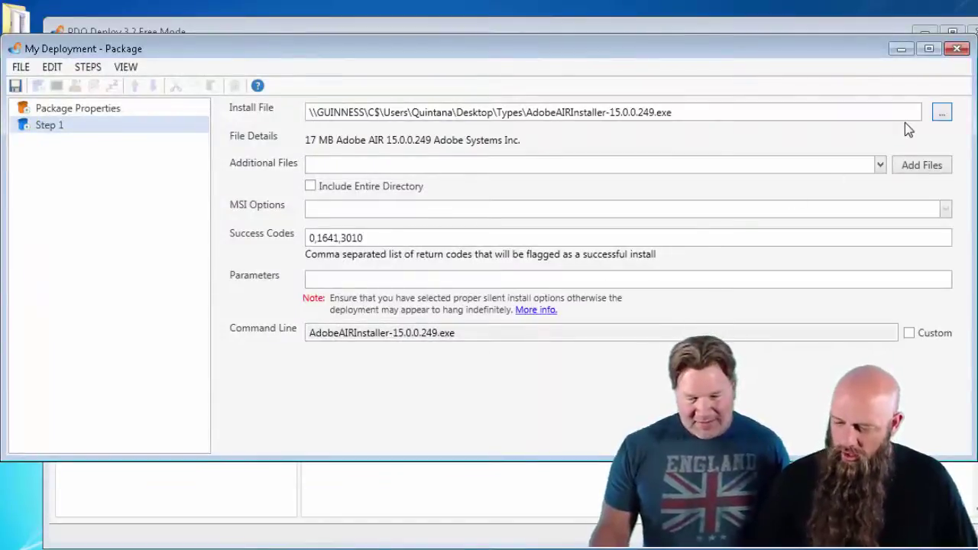
# Replace Step 1's install file with the batch script GrabMem.bat from the Types folder
pyautogui.click(942, 113)
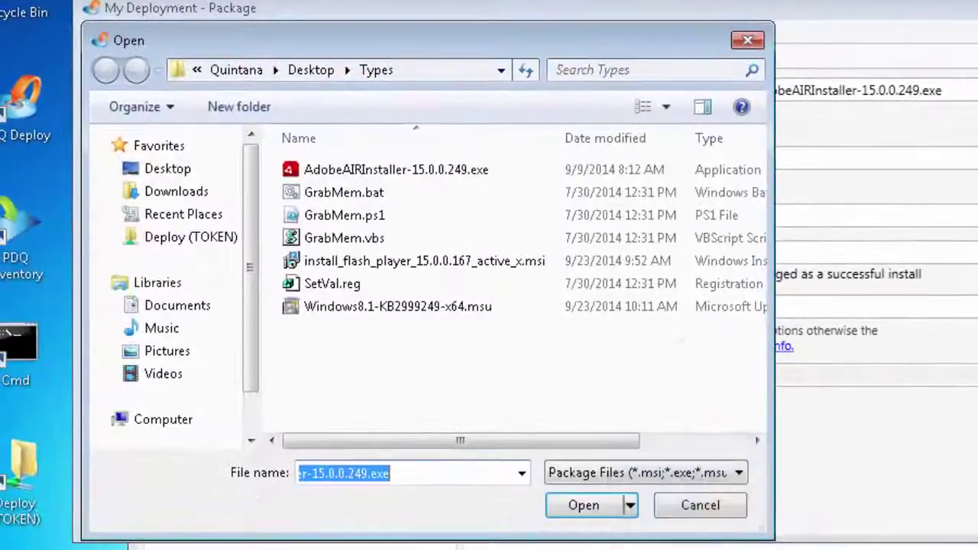
pyautogui.click(380, 197)
pyautogui.click(426, 506)
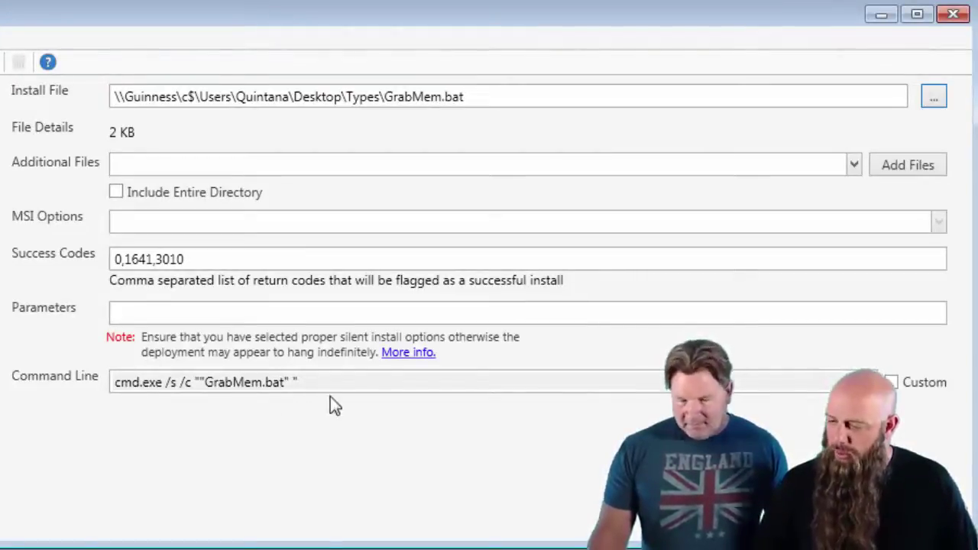
# Change Step 1's install file to the PowerShell script GrabMem.ps1
pyautogui.click(934, 96)
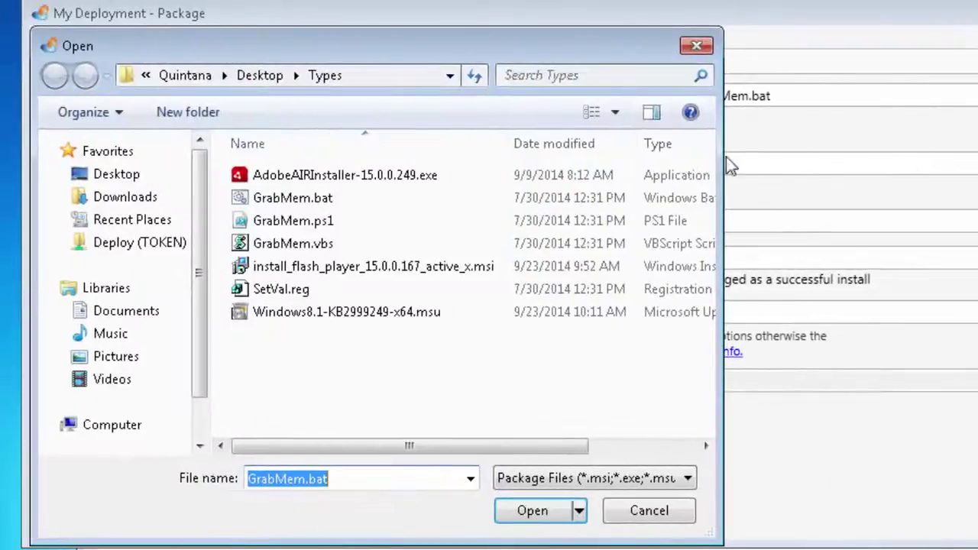
pyautogui.click(288, 223)
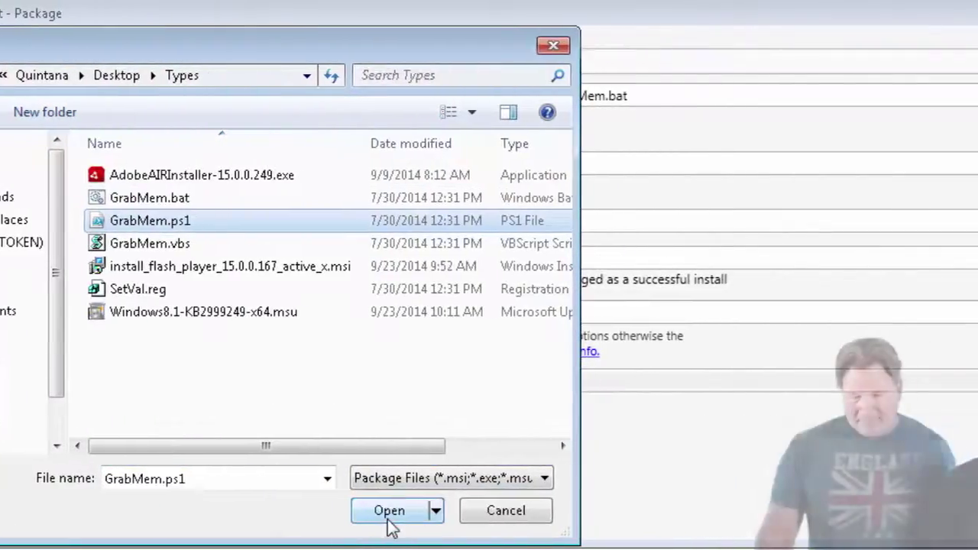
pyautogui.click(388, 516)
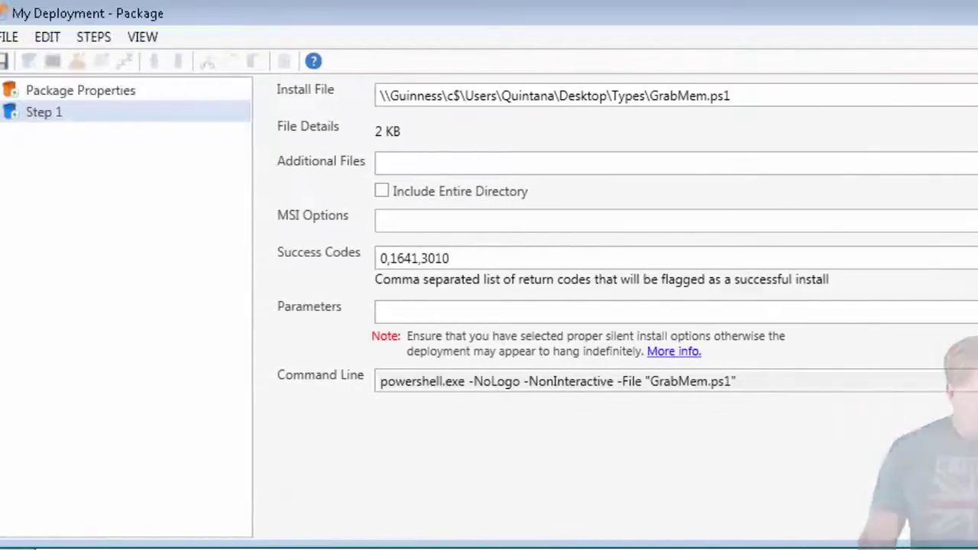
# Change Step 1's install file to the VBScript file GrabMem.vbs
pyautogui.click(723, 191)
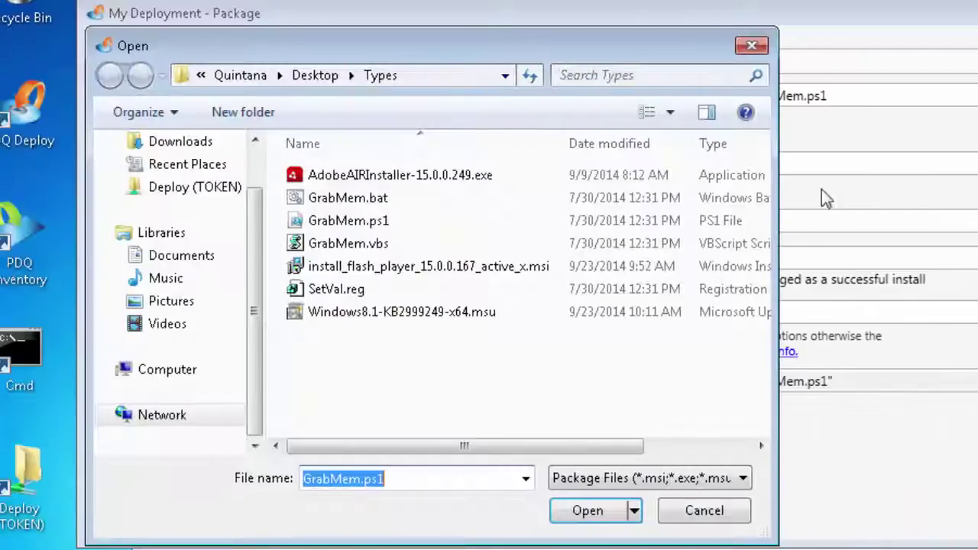
pyautogui.click(406, 245)
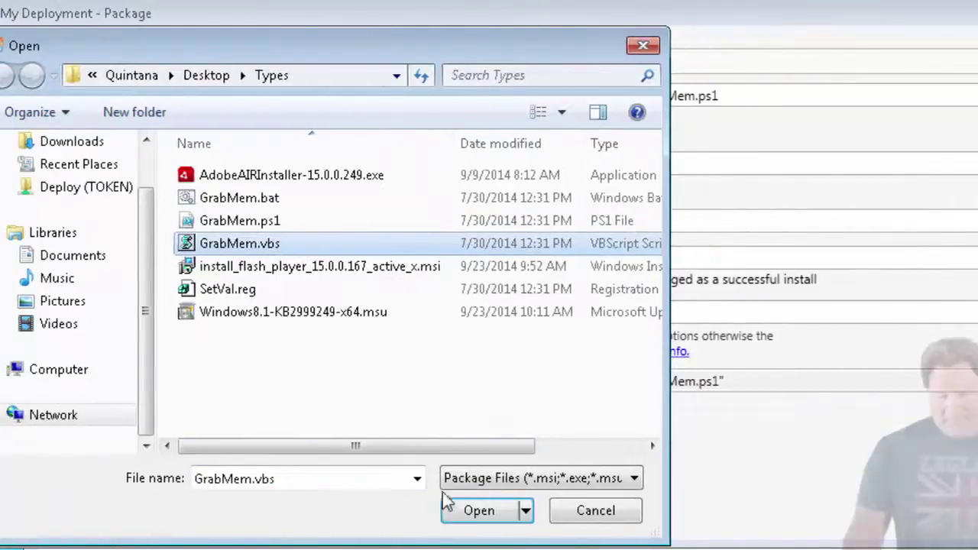
pyautogui.click(463, 512)
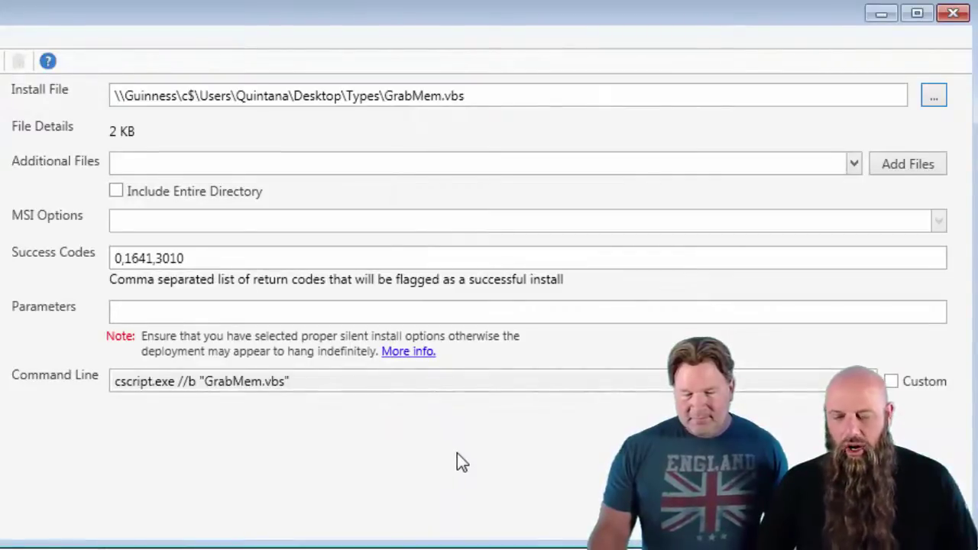
# Enter the sample text "skjlksdgl" as parameters for the GrabMem.vbs install, and clear the parameters again
pyautogui.click(150, 313)
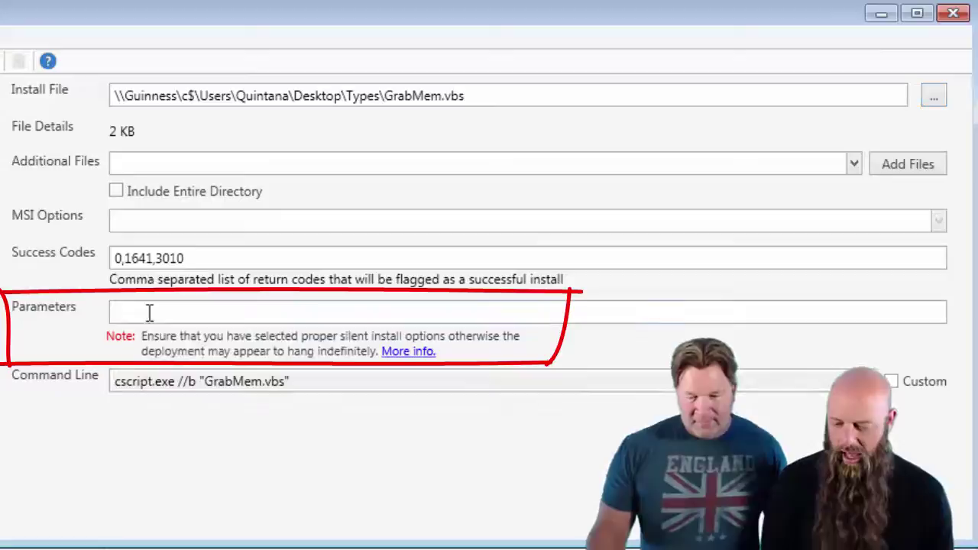
pyautogui.write('skjlksdgl')
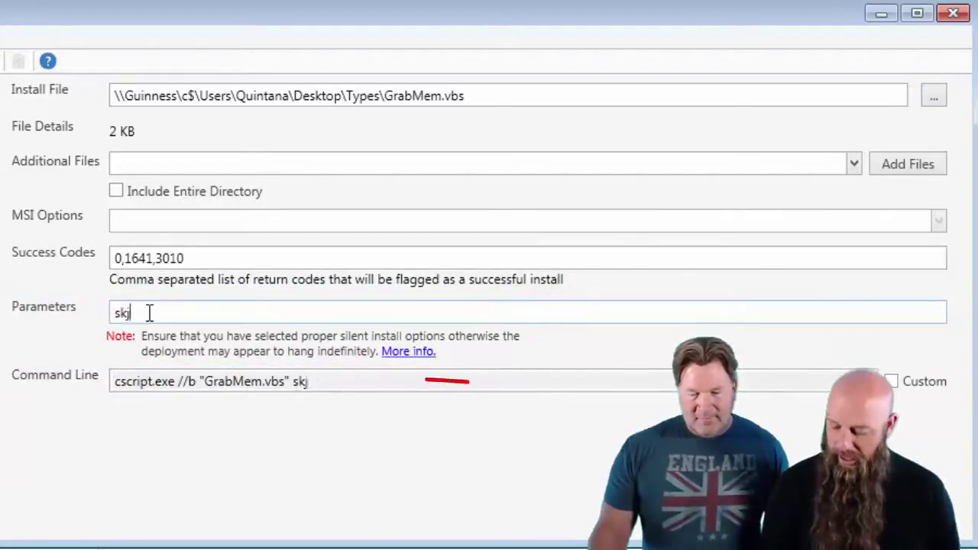
pyautogui.press('BackSpace')
pyautogui.press('BackSpace')
pyautogui.press('BackSpace')
pyautogui.press('BackSpace')
pyautogui.press('BackSpace')
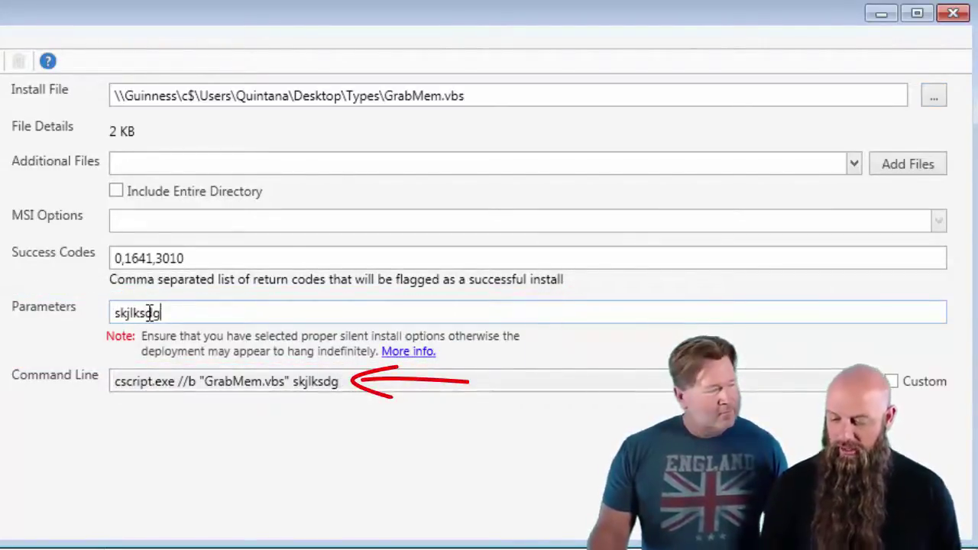
pyautogui.press('BackSpace')
pyautogui.press('BackSpace')
pyautogui.press('BackSpace')
pyautogui.press('BackSpace')
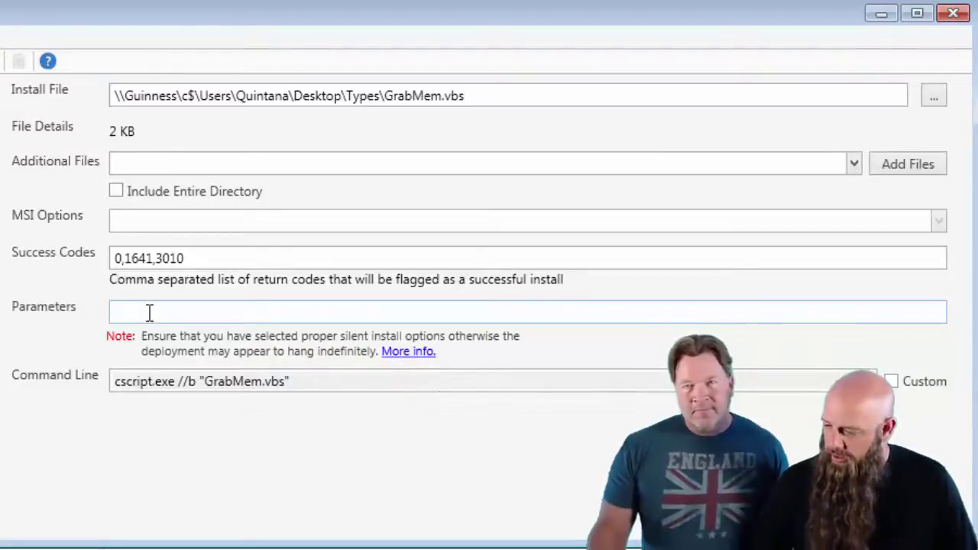
# Change Step 1's install file to the registry file SetVal.reg
pyautogui.click(934, 96)
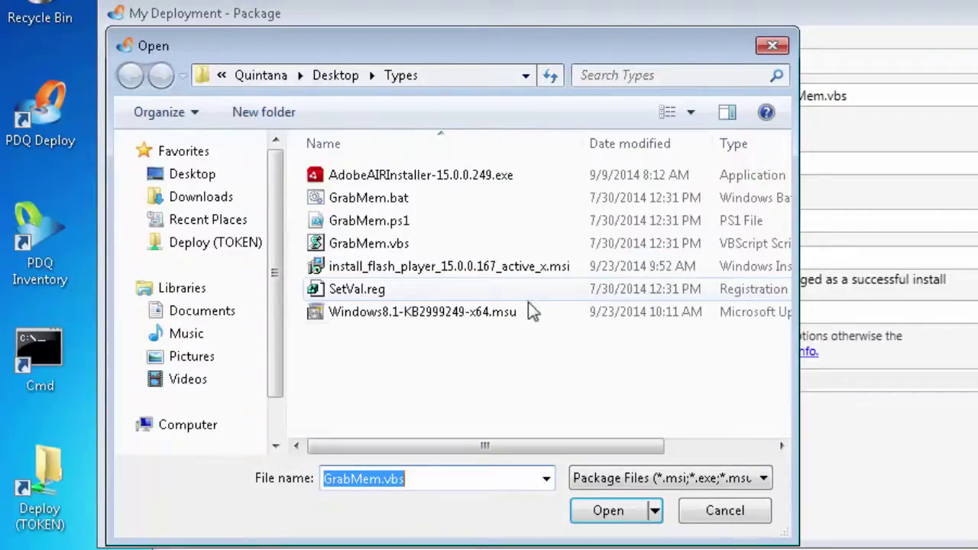
pyautogui.click(375, 294)
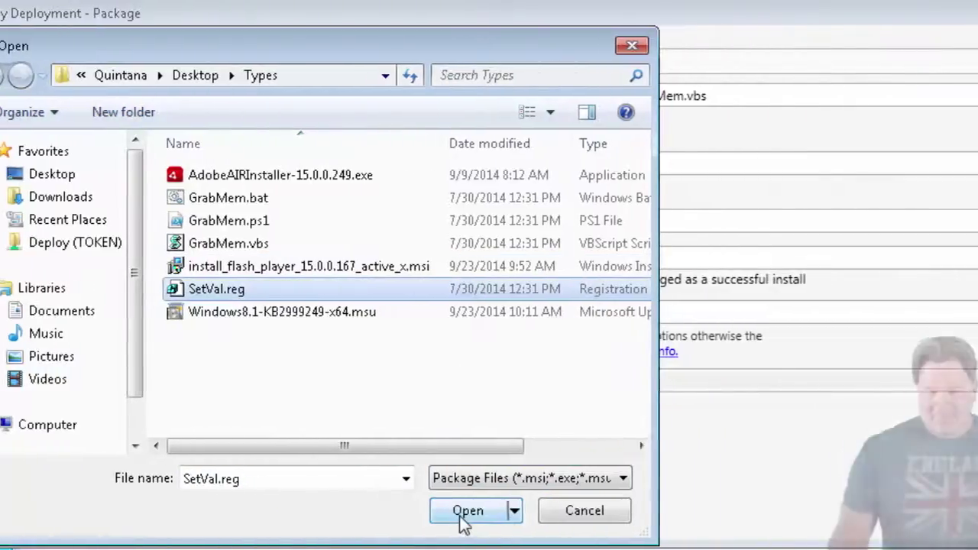
pyautogui.click(596, 510)
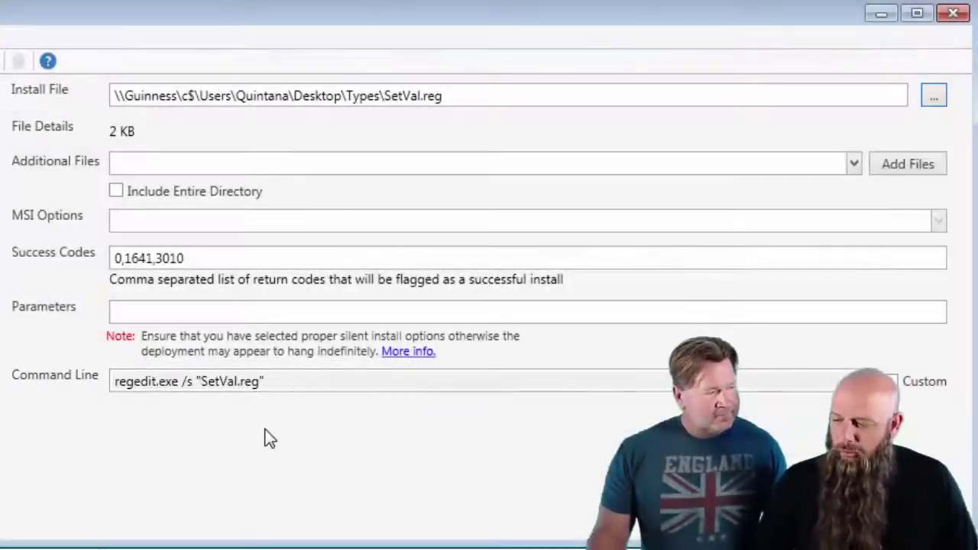
# Change Step 1's install file to the Windows update package Windows8.1-KB2999249-x64.msu
pyautogui.click(934, 95)
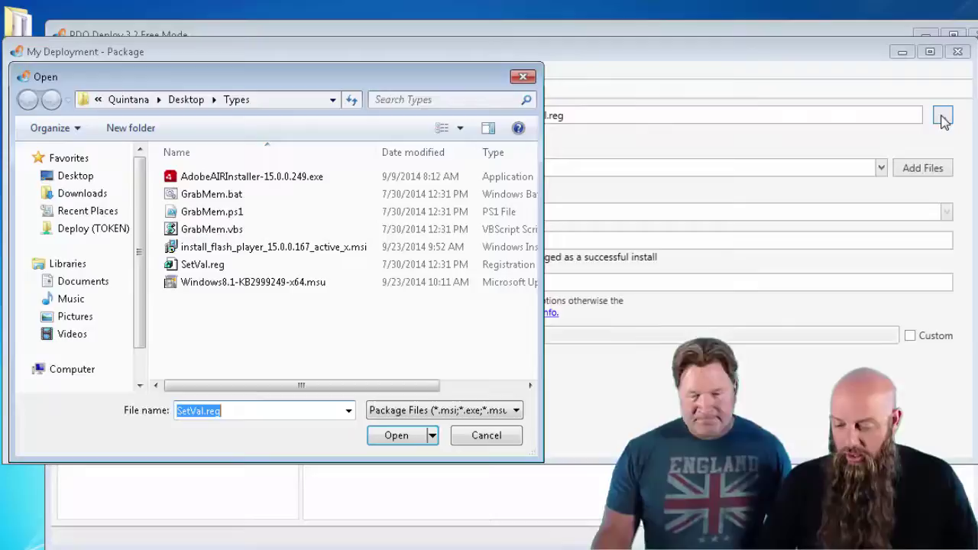
pyautogui.click(268, 284)
pyautogui.click(396, 435)
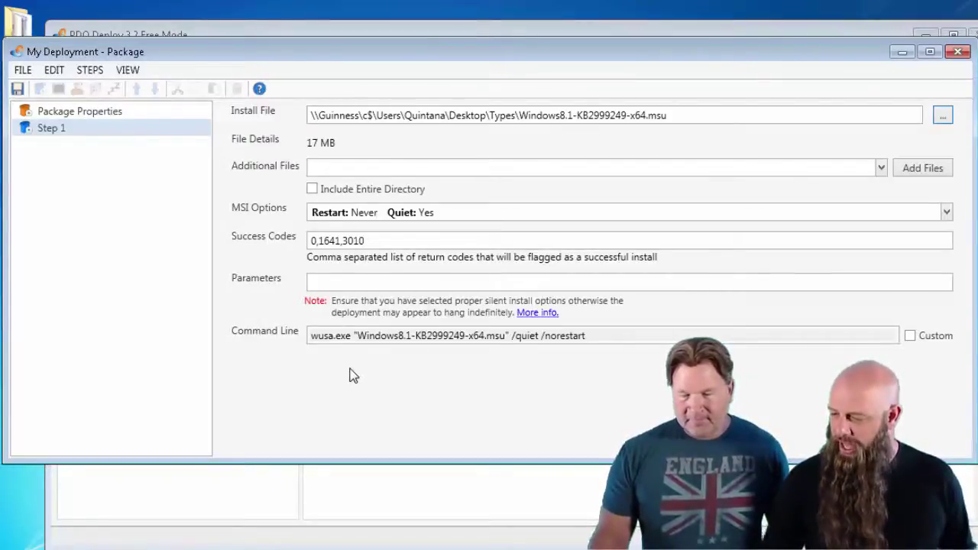
# Set Step 1's install file to install_flash_player_15.0.0.167_active_x.msi from the Types folder
pyautogui.click(943, 115)
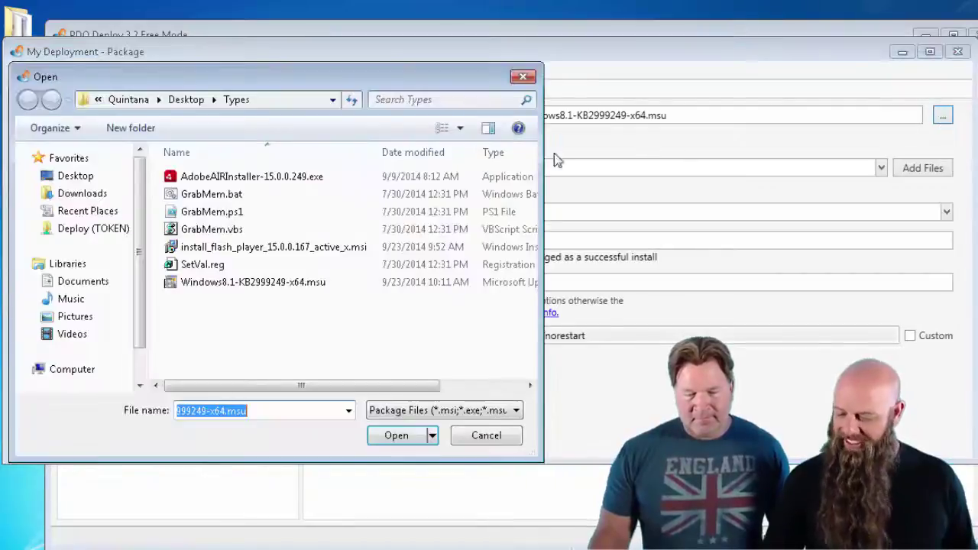
pyautogui.click(237, 249)
pyautogui.click(396, 437)
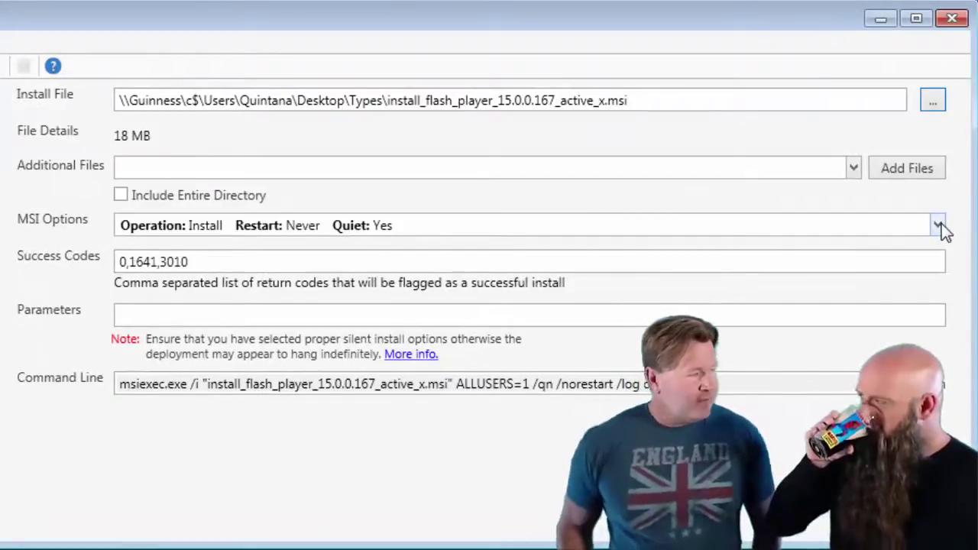
# Set the Restart behaviour in the Flash Player step's MSI options to Always
pyautogui.click(939, 227)
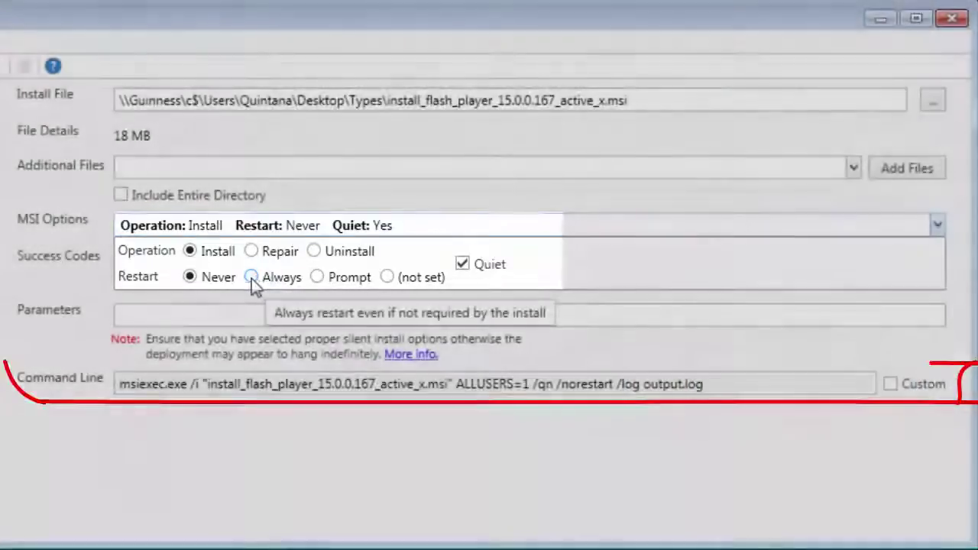
pyautogui.click(252, 278)
pyautogui.click(189, 279)
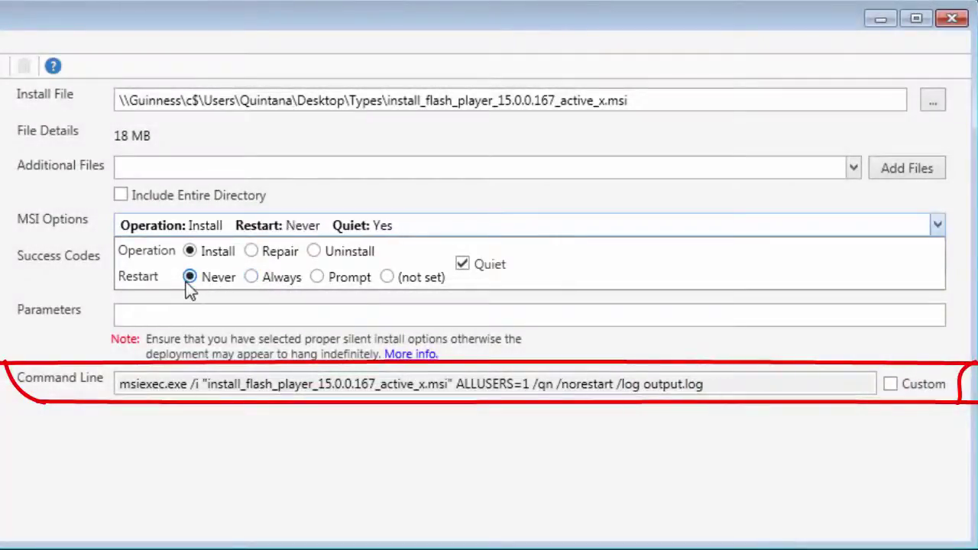
pyautogui.click(253, 278)
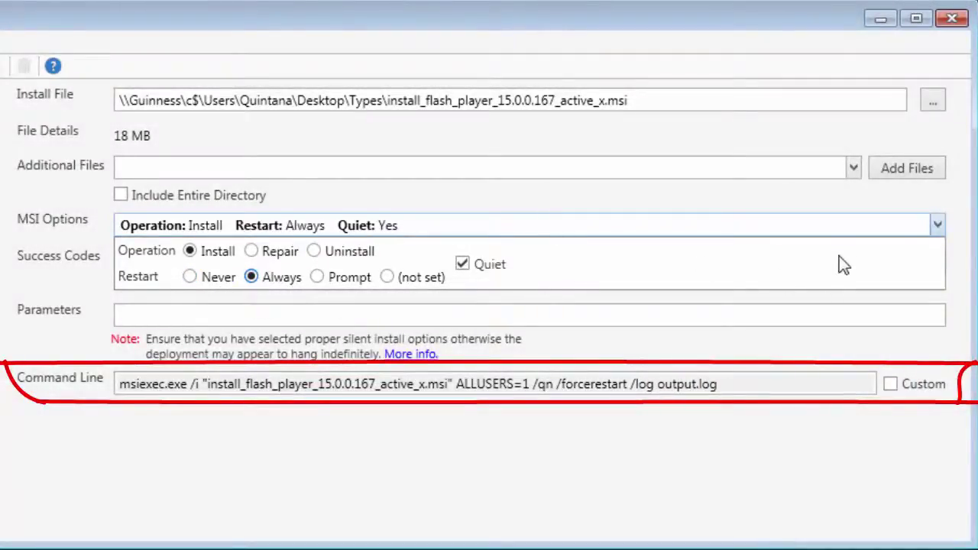
pyautogui.click(938, 224)
# Add the parameter AutoUpdate=0 to the Flash Player install step
pyautogui.click(181, 315)
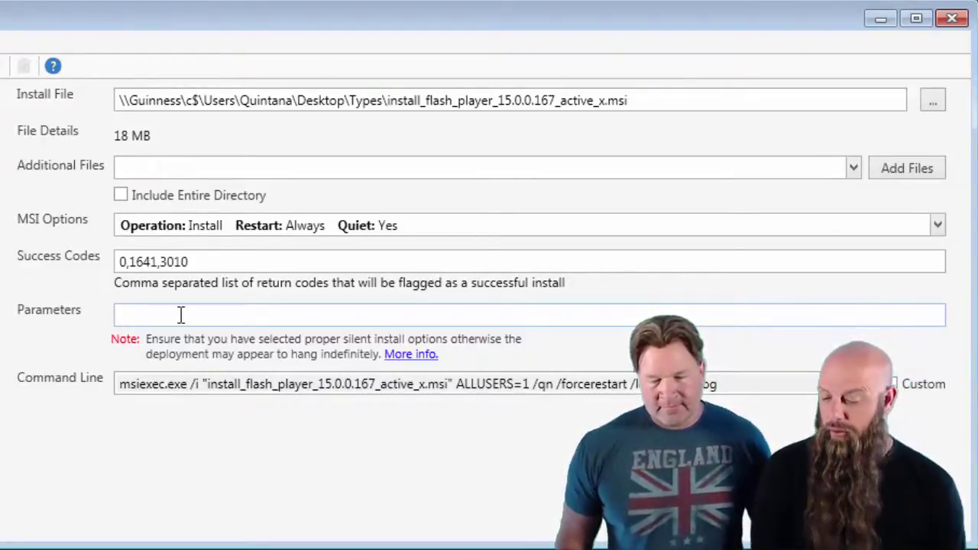
pyautogui.write('uto')
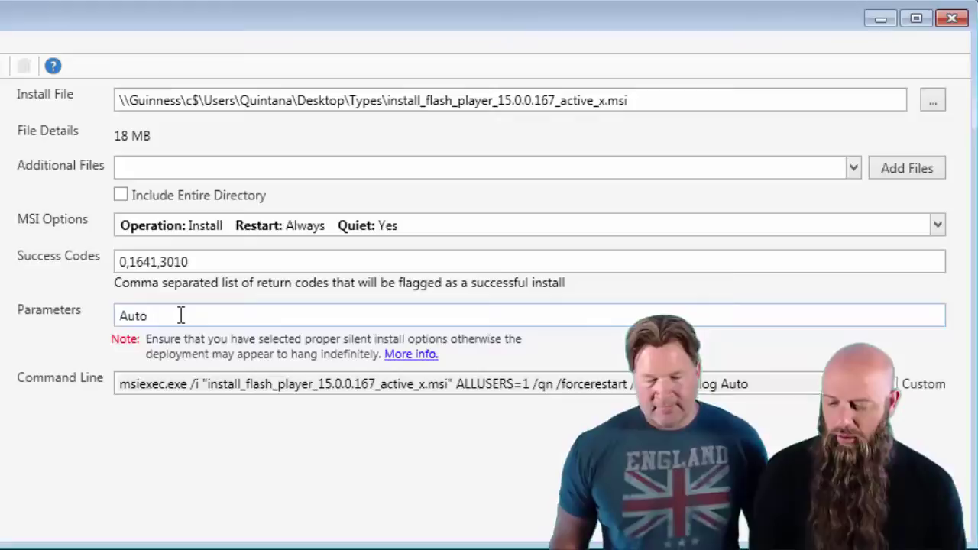
pyautogui.write('A')
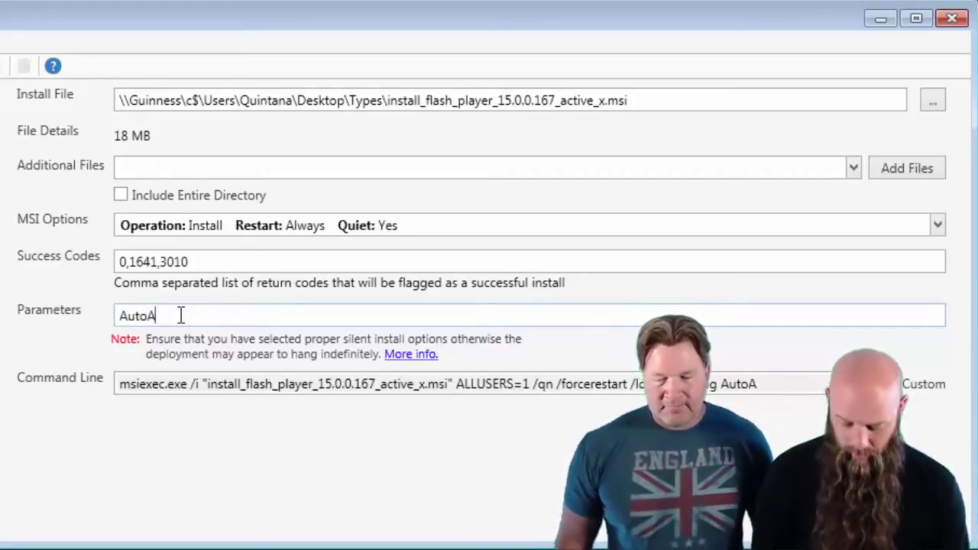
pyautogui.press('BackSpace')
pyautogui.write('Update')
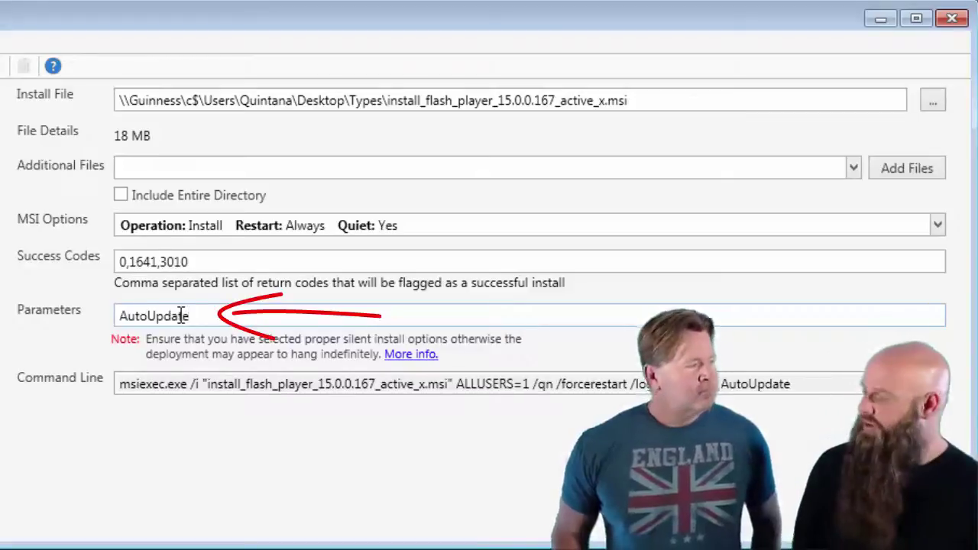
pyautogui.write('=0')
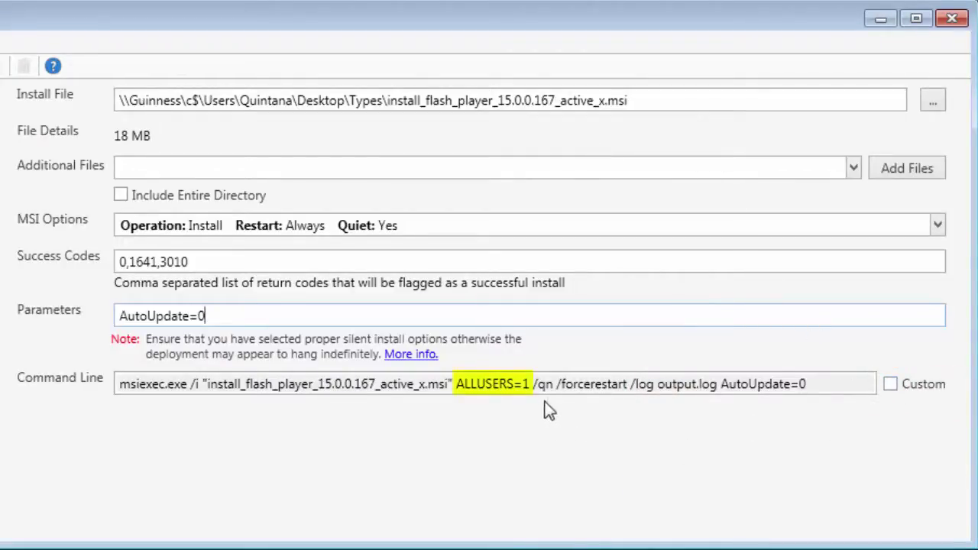
# Try a custom command line with ALLUSERS=2, restore ALLUSERS=1, and leave the custom command line option disabled
pyautogui.click(892, 386)
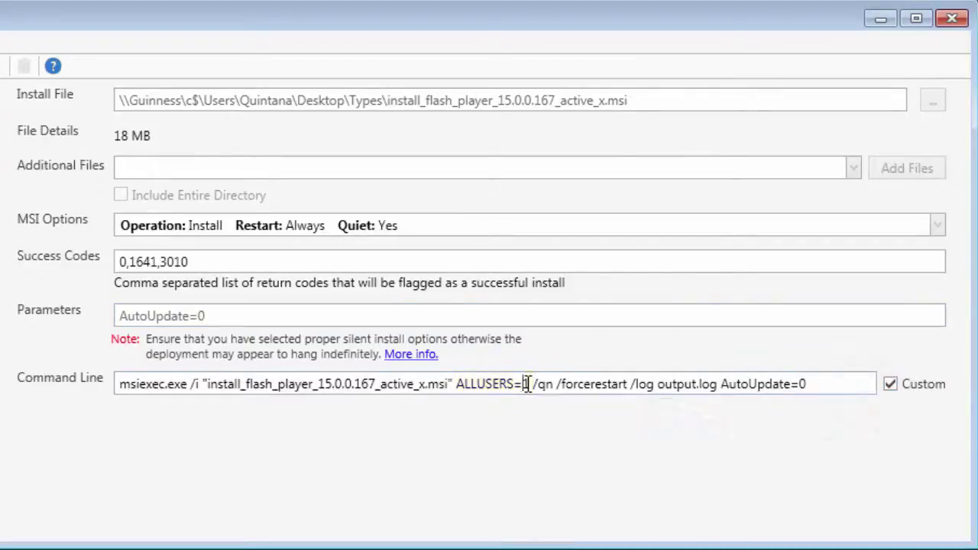
pyautogui.press('BackSpace')
pyautogui.write('2')
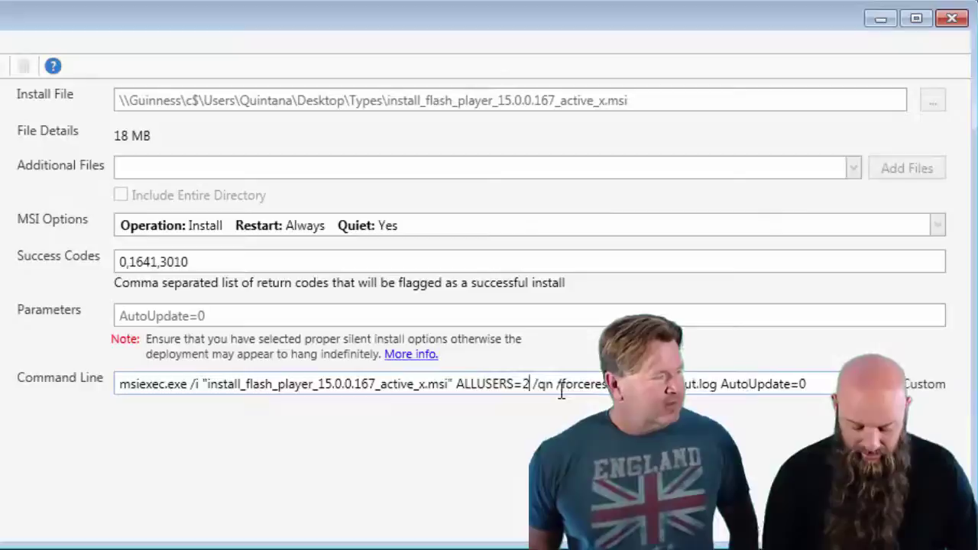
pyautogui.press('BackSpace')
pyautogui.write('1')
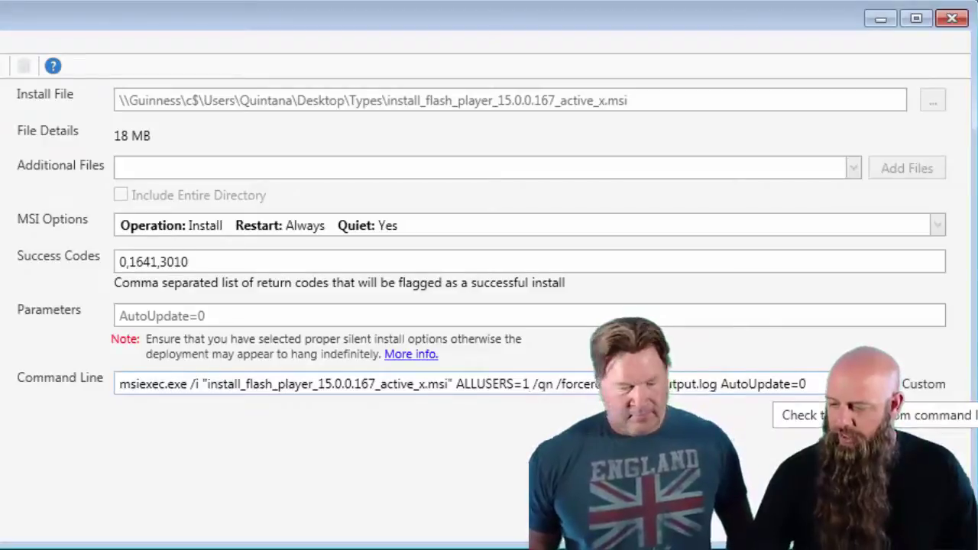
pyautogui.click(894, 384)
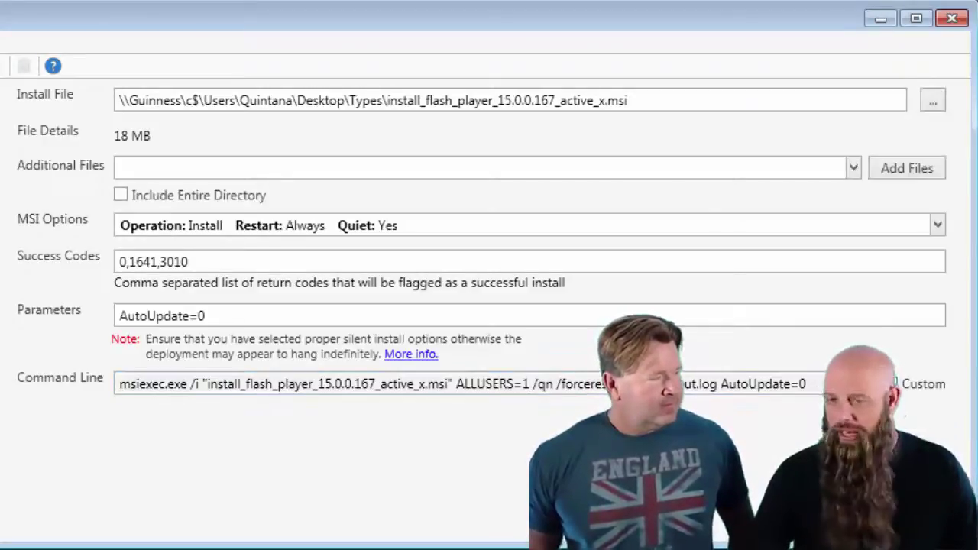
pyautogui.click(893, 385)
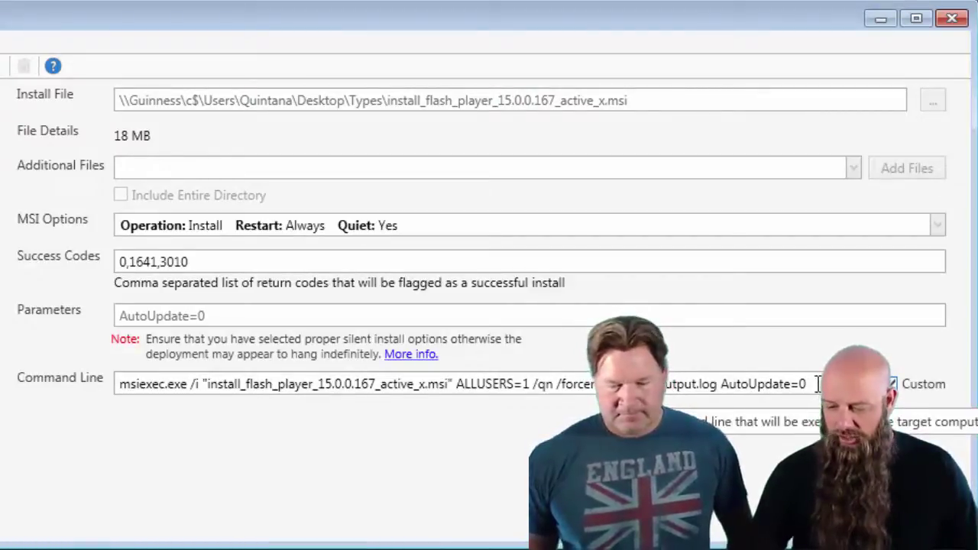
pyautogui.click(893, 386)
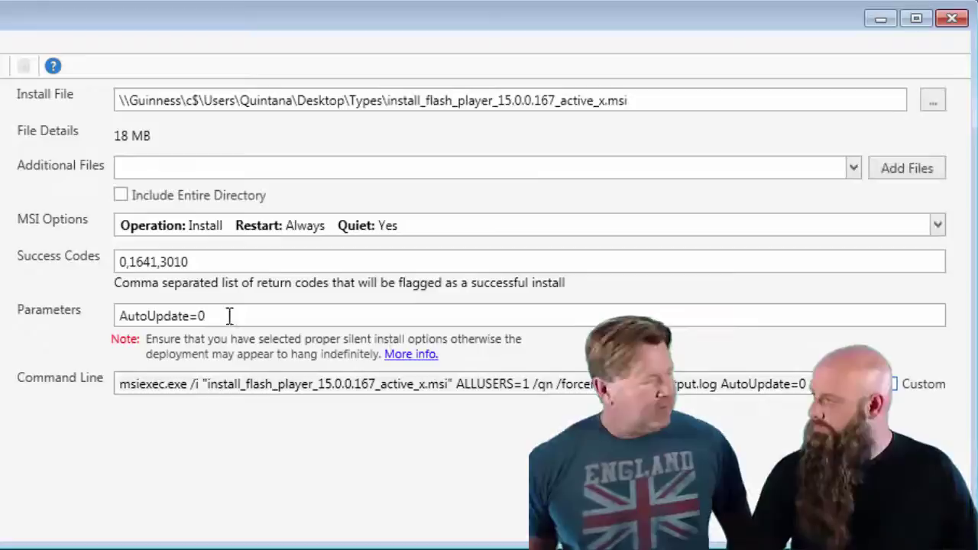